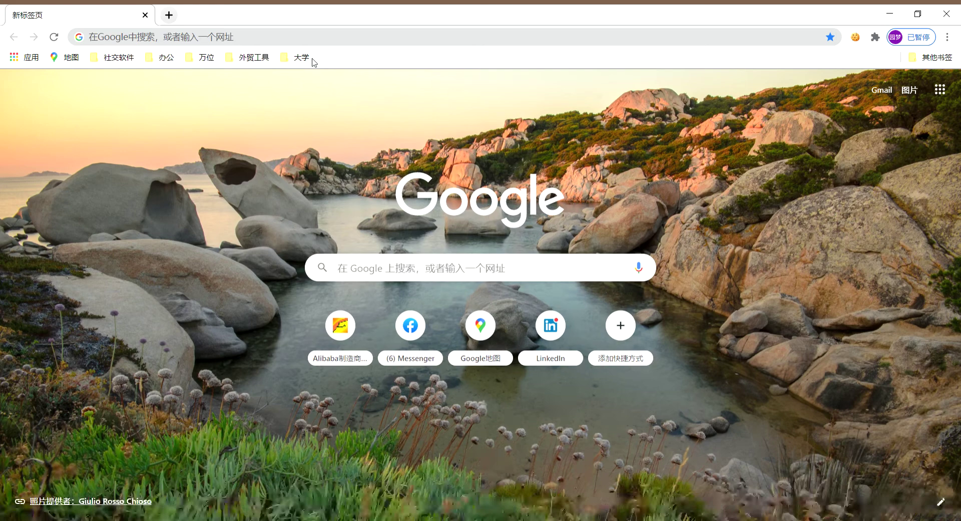
pyautogui.click(286, 40)
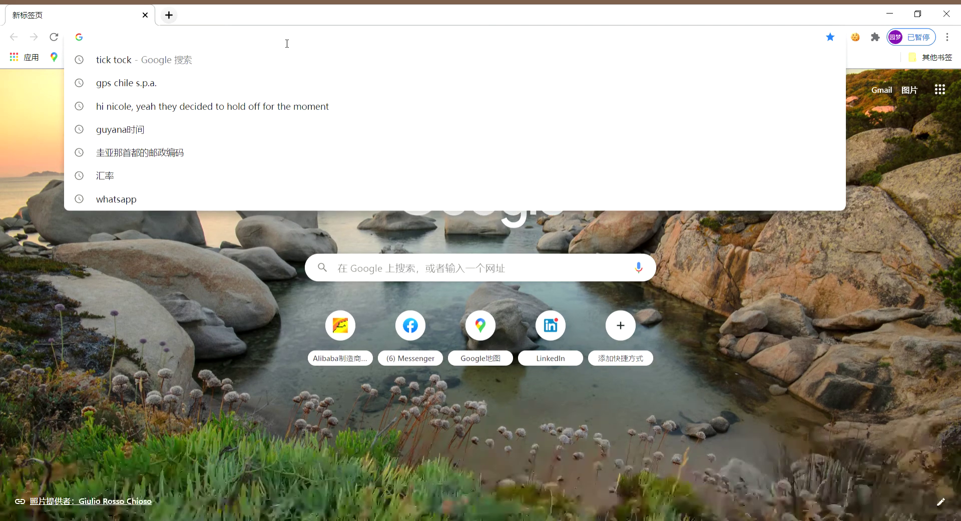
pyautogui.write('www.')
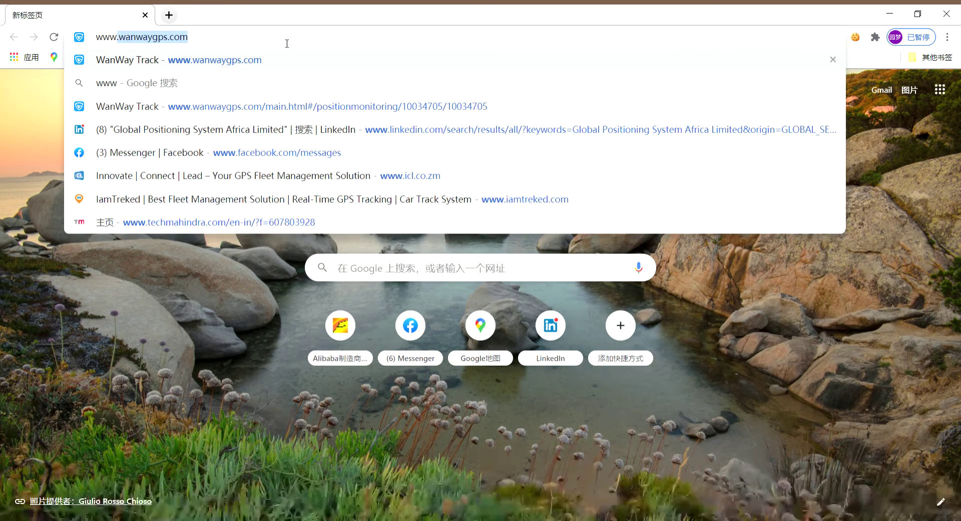
pyautogui.write('wanwaygps')
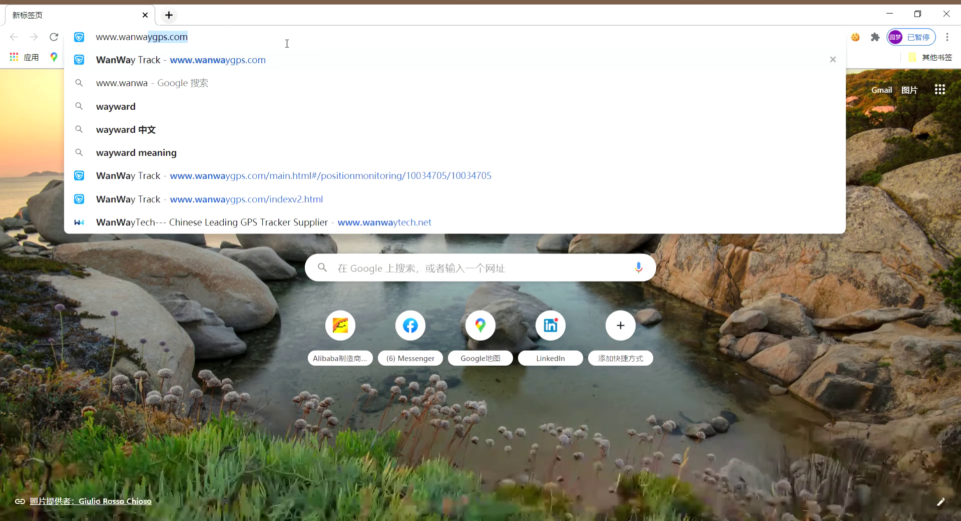
pyautogui.write('.com/indexv2.html?isChgPwd=1')
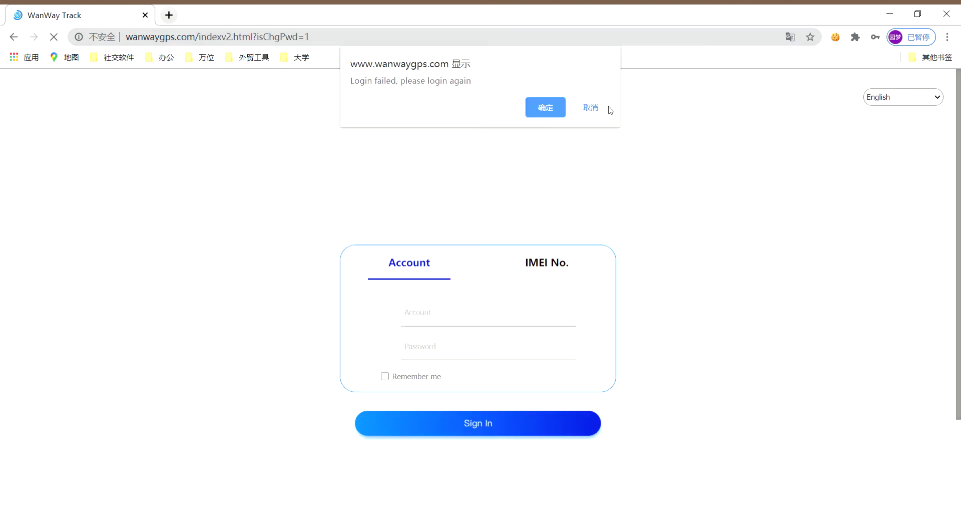
# Dismiss the login-failed alert and sign in using the saved account password
pyautogui.click(598, 107)
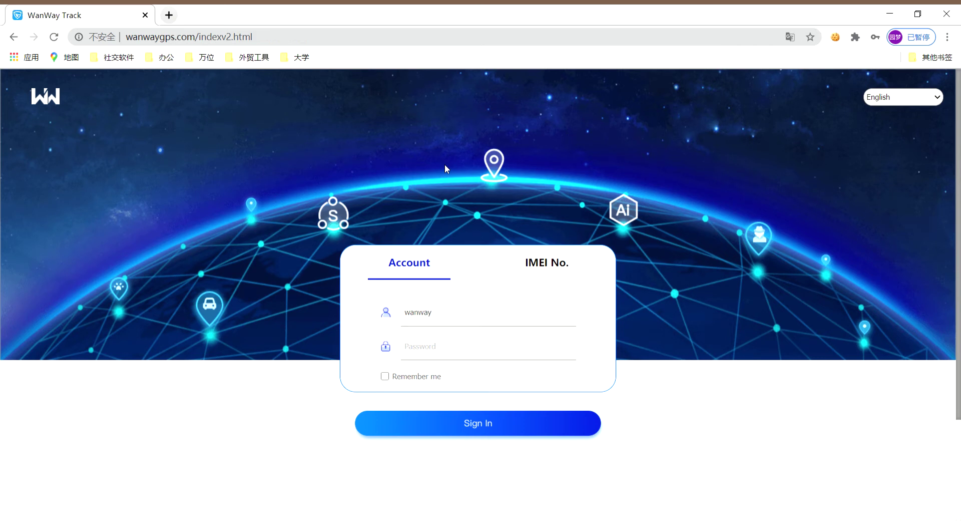
pyautogui.click(440, 314)
pyautogui.click(433, 323)
pyautogui.click(455, 353)
pyautogui.click(484, 429)
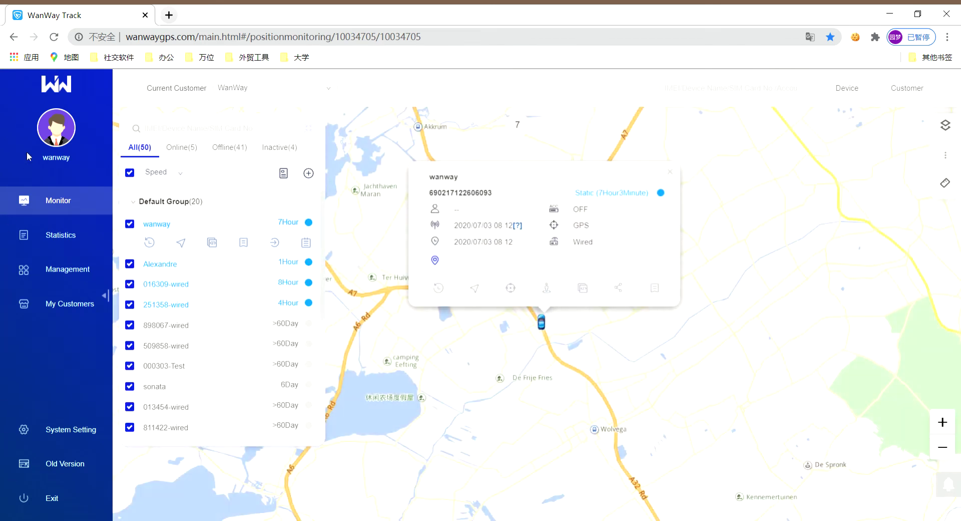
# Go to Management > Distributor Management > Card Management to see card stock
pyautogui.click(41, 271)
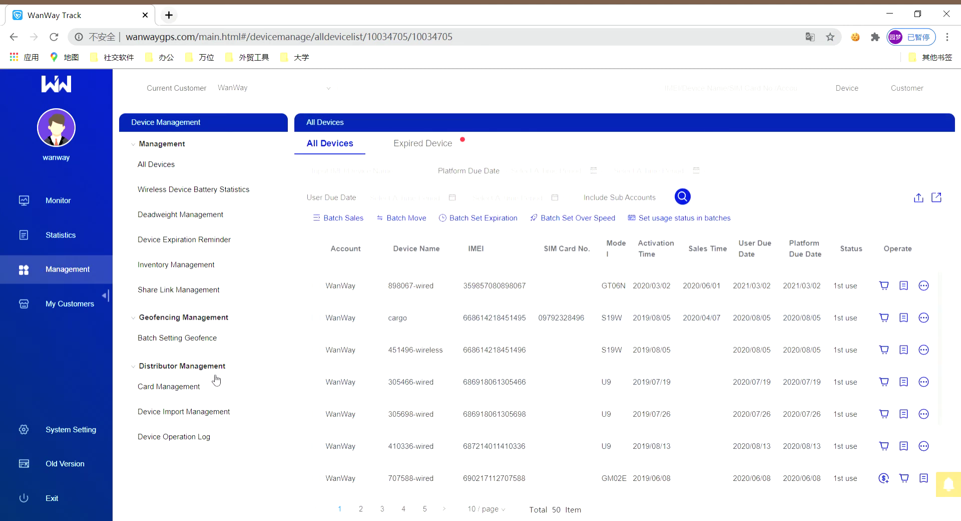
pyautogui.click(183, 393)
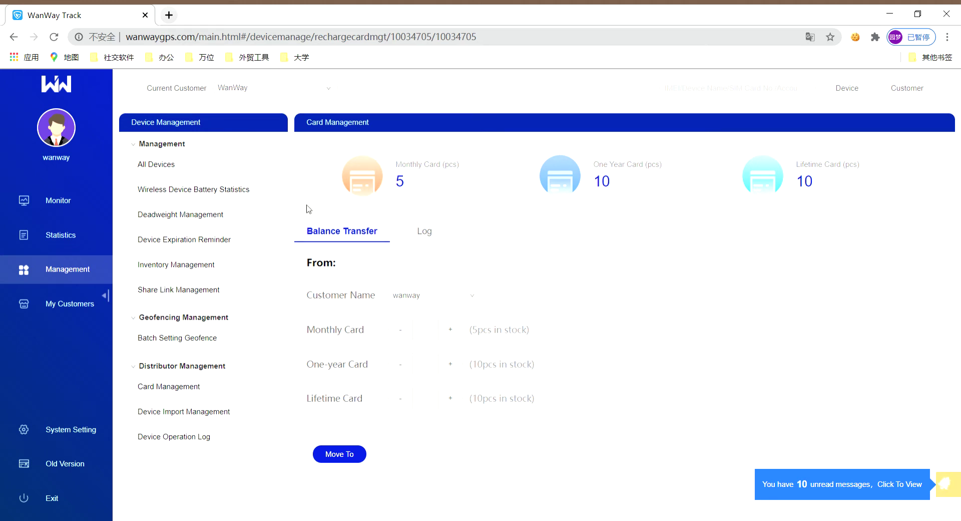
# In the Balance Transfer form, choose 123 Company as the source customer
pyautogui.click(347, 456)
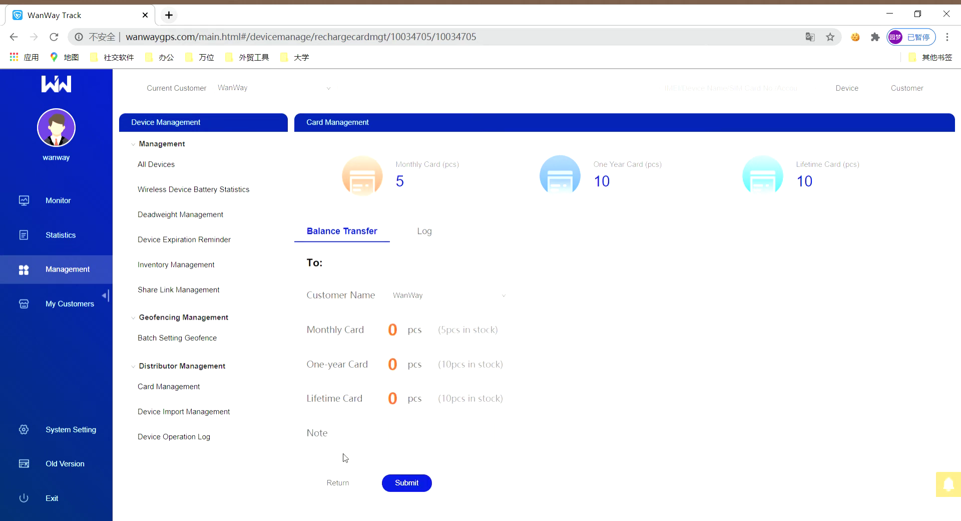
pyautogui.click(338, 482)
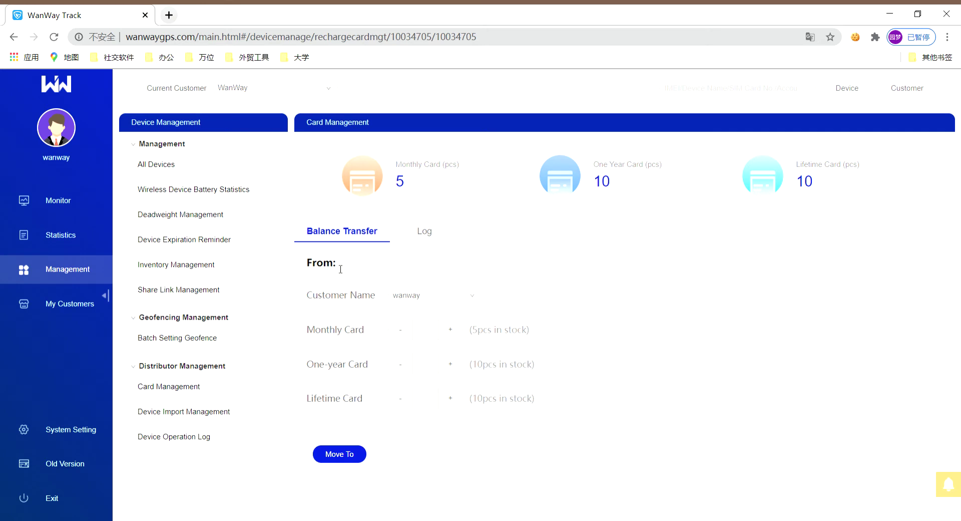
pyautogui.click(447, 300)
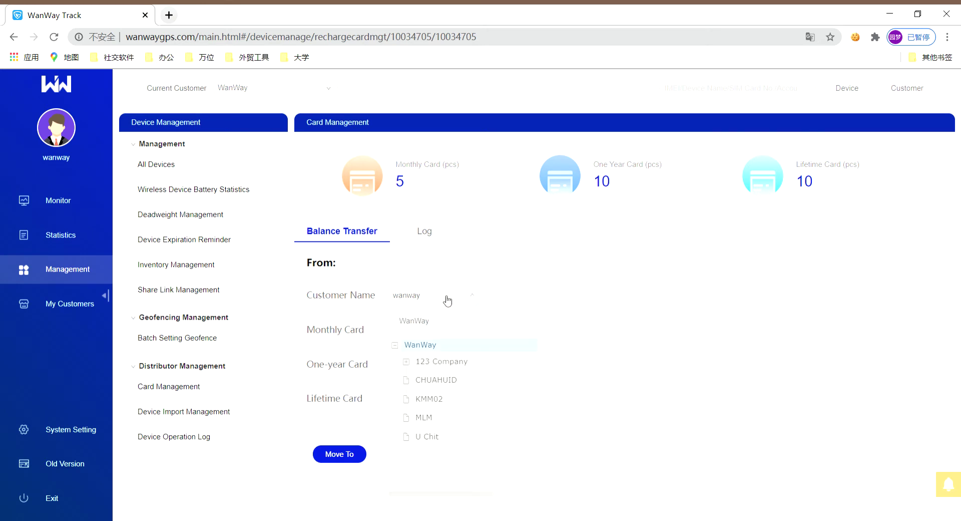
pyautogui.click(447, 364)
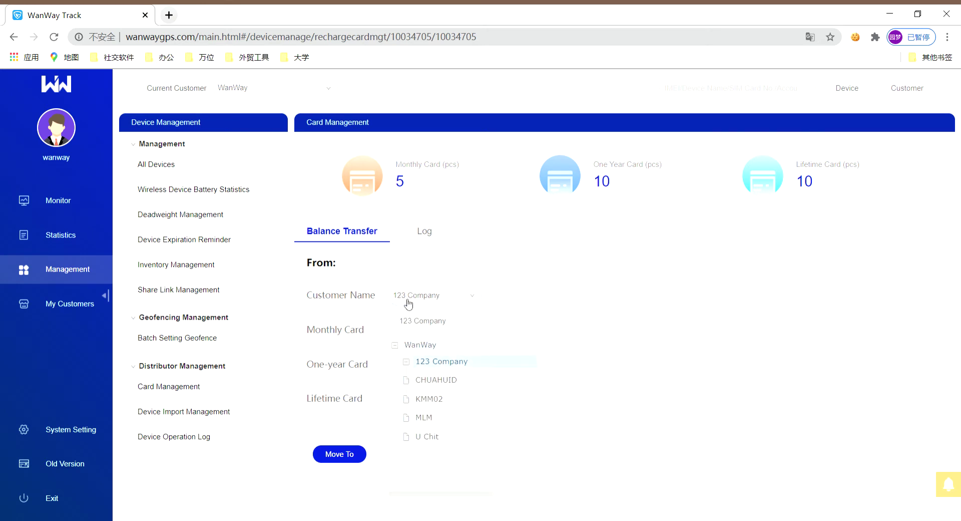
# Raise the monthly, one-year and lifetime card counts to 1, then back to 0
pyautogui.click(408, 334)
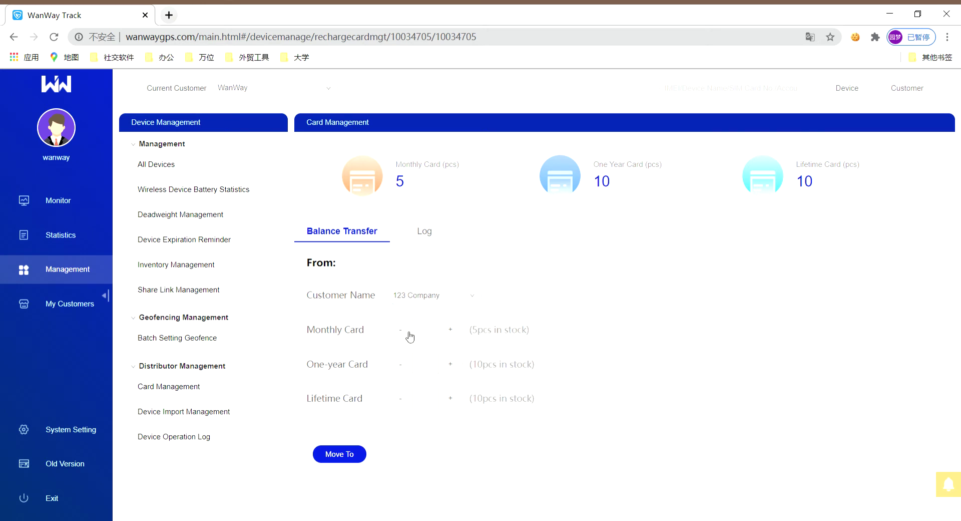
pyautogui.click(451, 364)
pyautogui.click(450, 398)
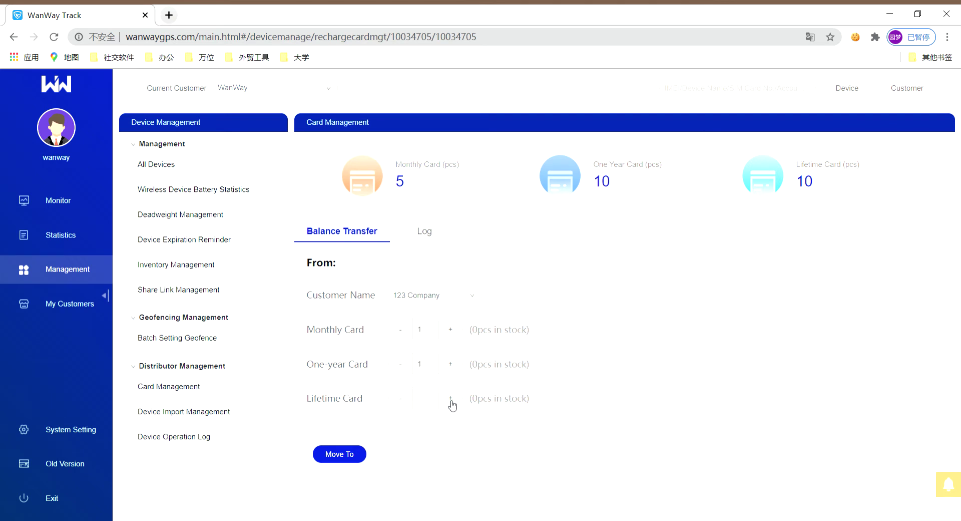
pyautogui.click(401, 330)
pyautogui.click(400, 364)
pyautogui.click(401, 398)
pyautogui.click(356, 454)
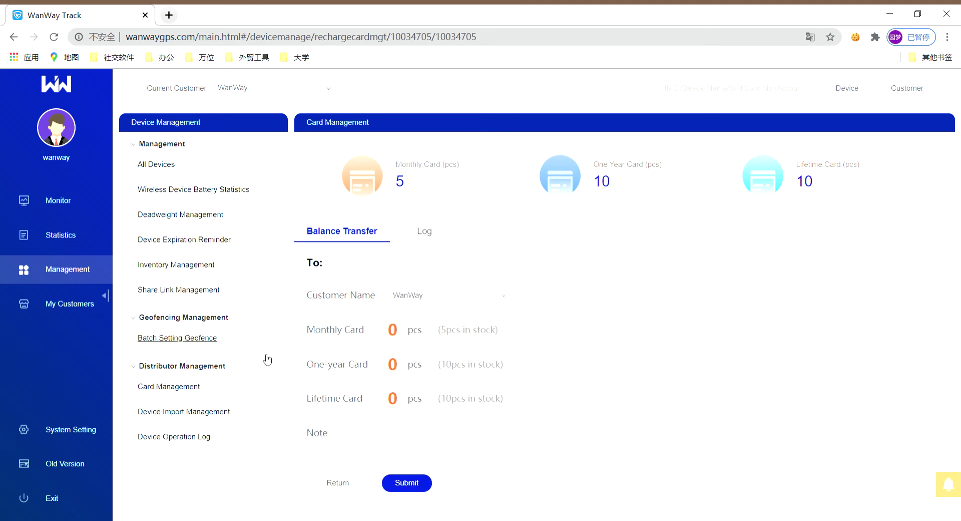
pyautogui.click(507, 297)
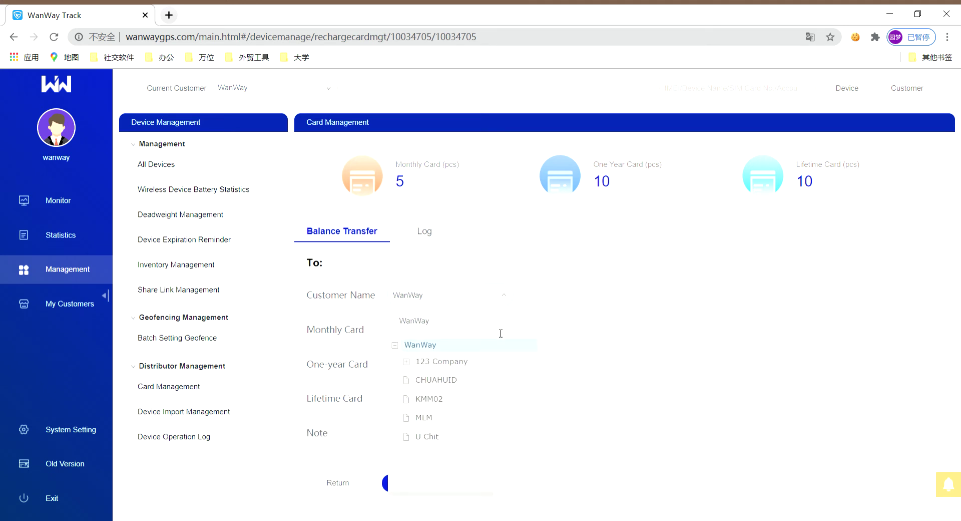
pyautogui.click(488, 382)
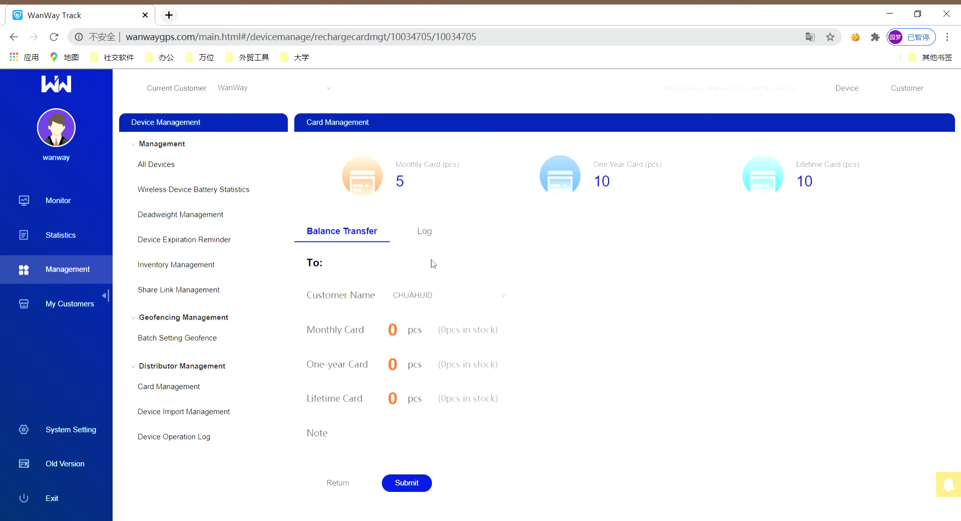
# Switch to the Log tab and scroll through the card operation history
pyautogui.click(429, 232)
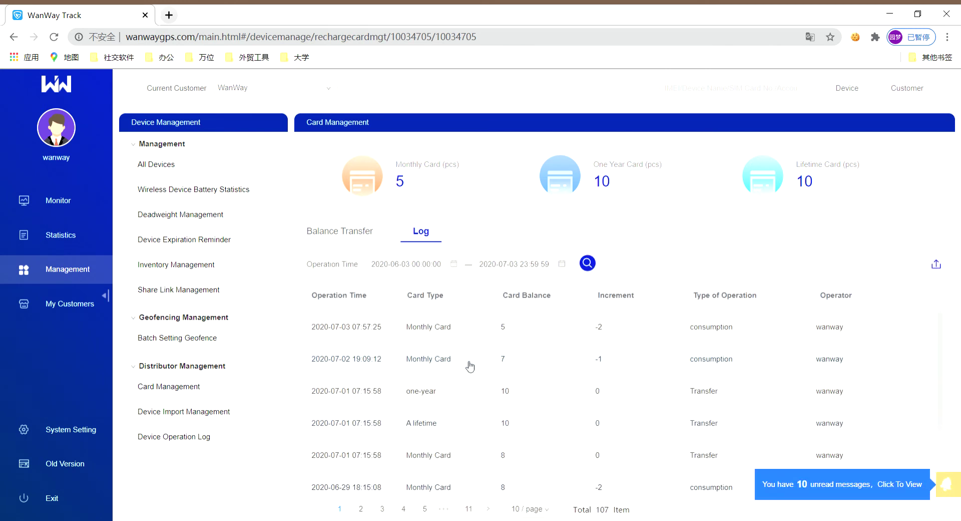
pyautogui.scroll(-3, 489, 402)
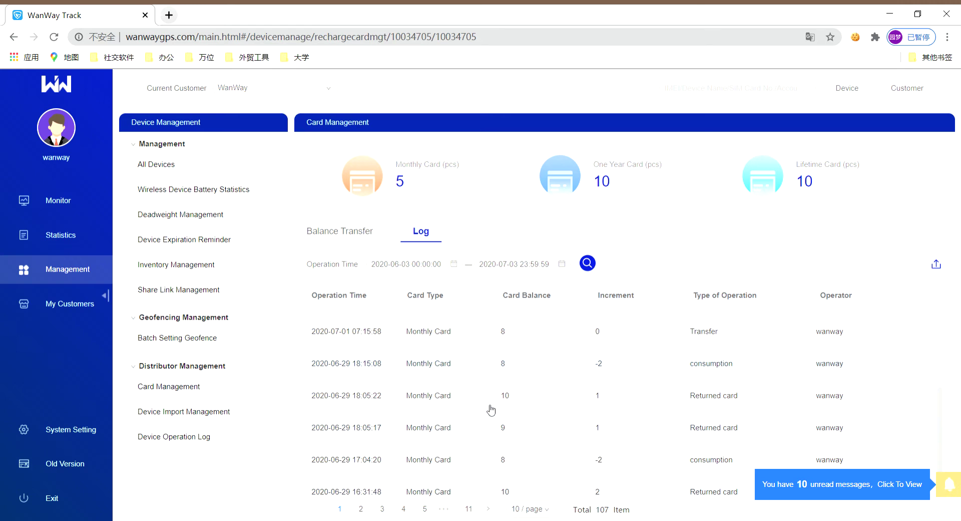
pyautogui.scroll(3, 499, 407)
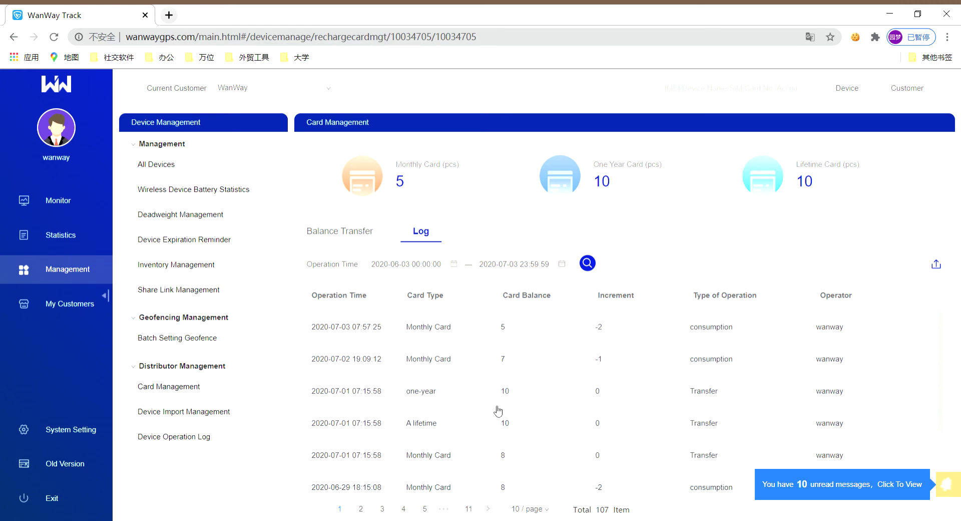
# Open device import, start an Add form for customer WanWay, leaving model and card type unchanged
pyautogui.click(215, 414)
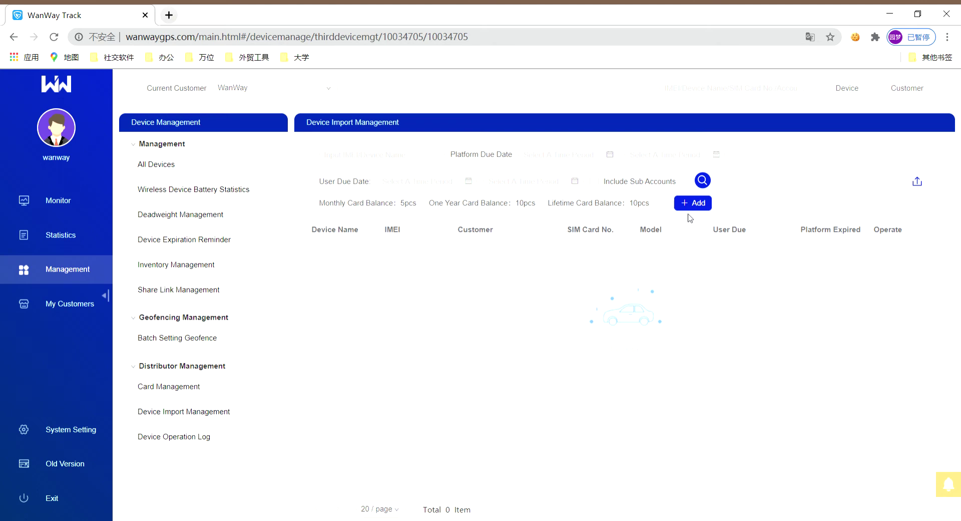
pyautogui.click(694, 202)
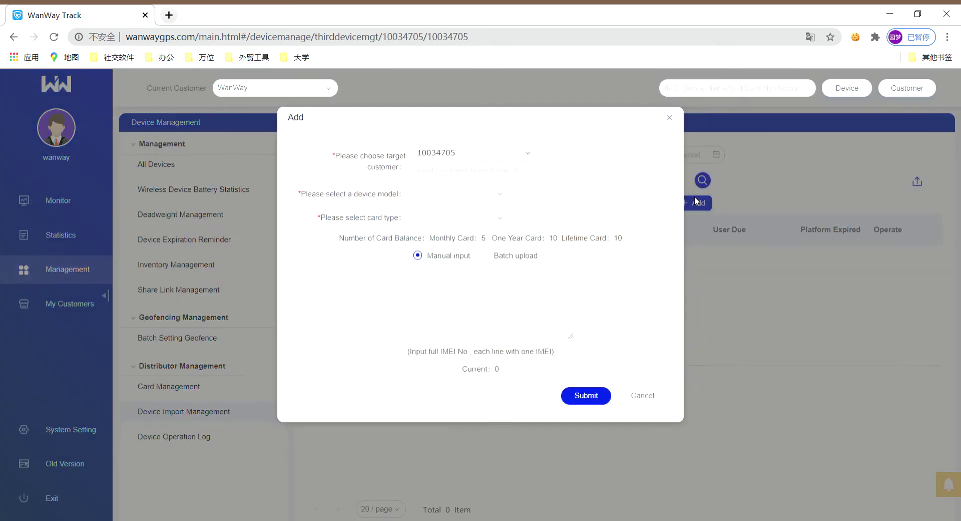
pyautogui.click(491, 160)
pyautogui.click(446, 163)
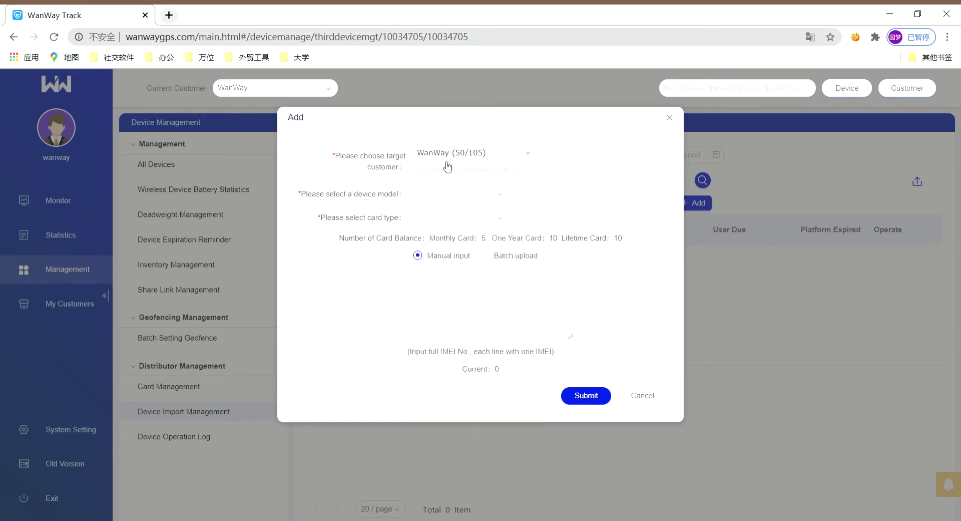
pyautogui.click(424, 198)
pyautogui.click(383, 215)
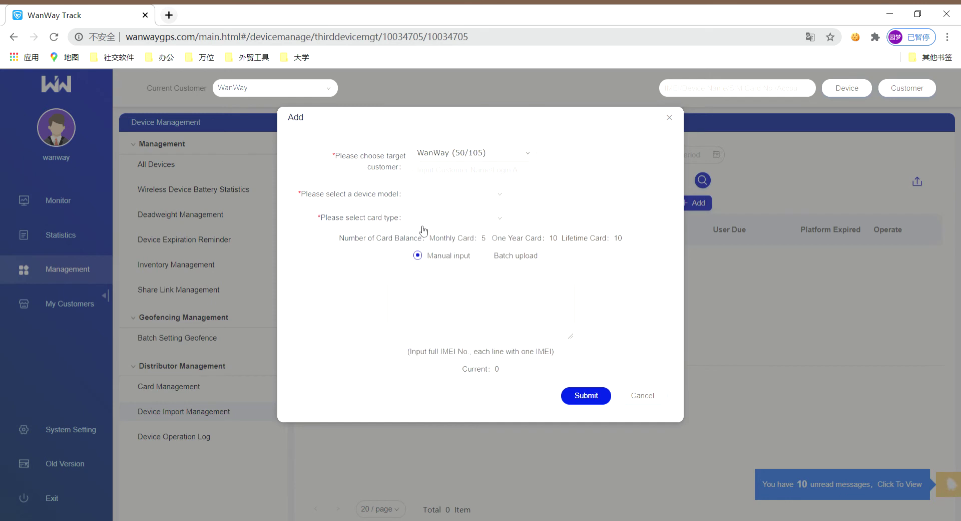
pyautogui.click(458, 223)
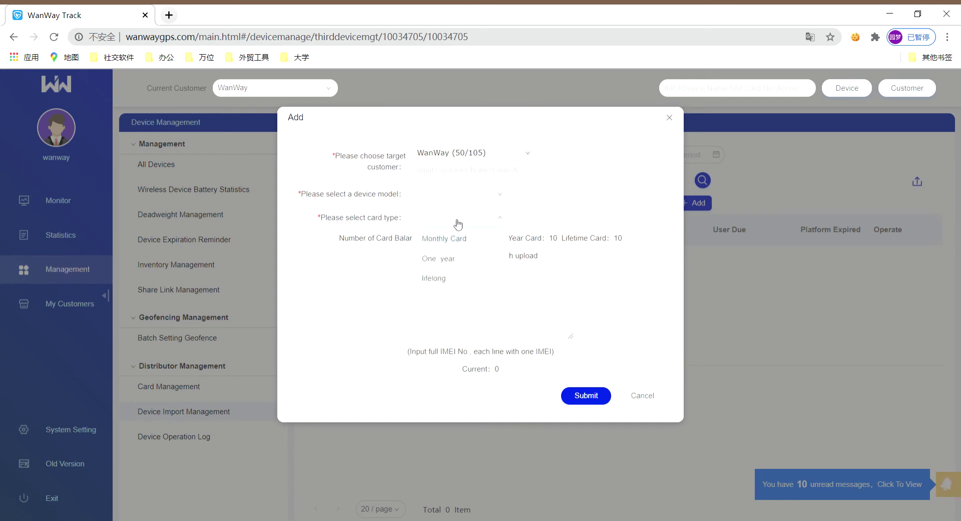
pyautogui.click(371, 252)
pyautogui.click(430, 302)
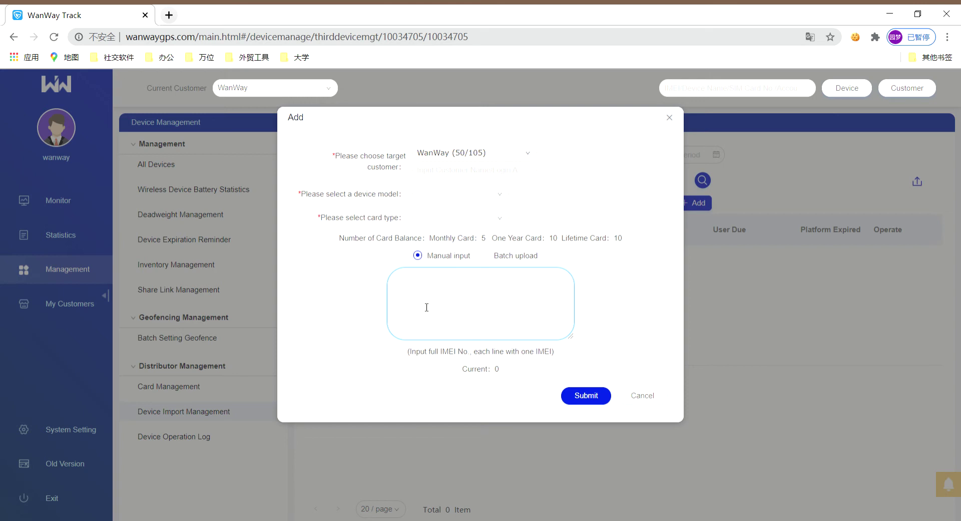
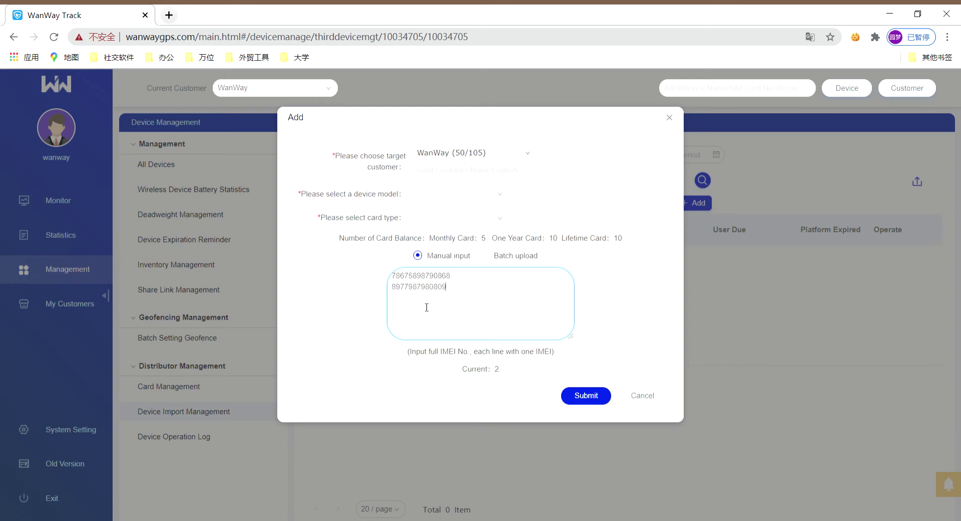
pyautogui.press('BackSpace')
pyautogui.moveTo(480, 294); pyautogui.dragTo(353, 254)
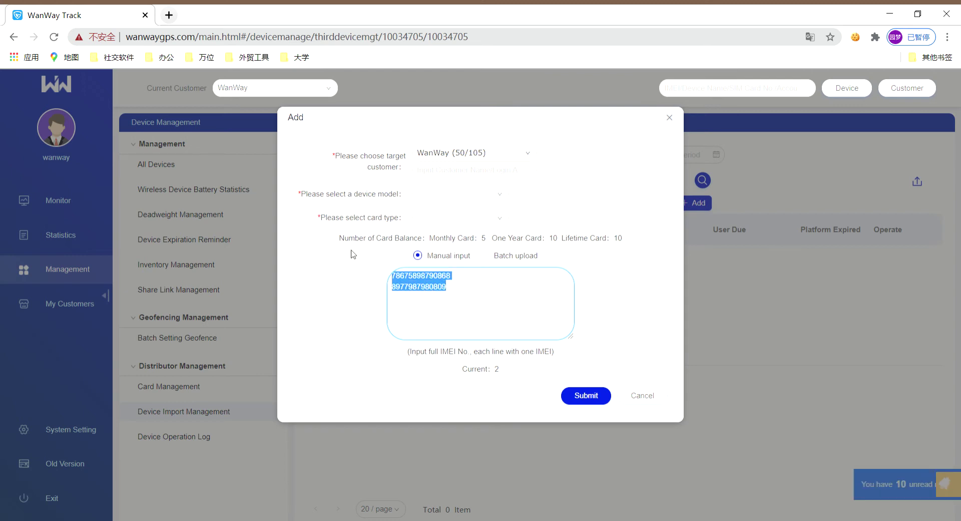
pyautogui.press('BackSpace')
# Toggle between Batch upload and Manual input, leaving Batch upload selected
pyautogui.click(484, 255)
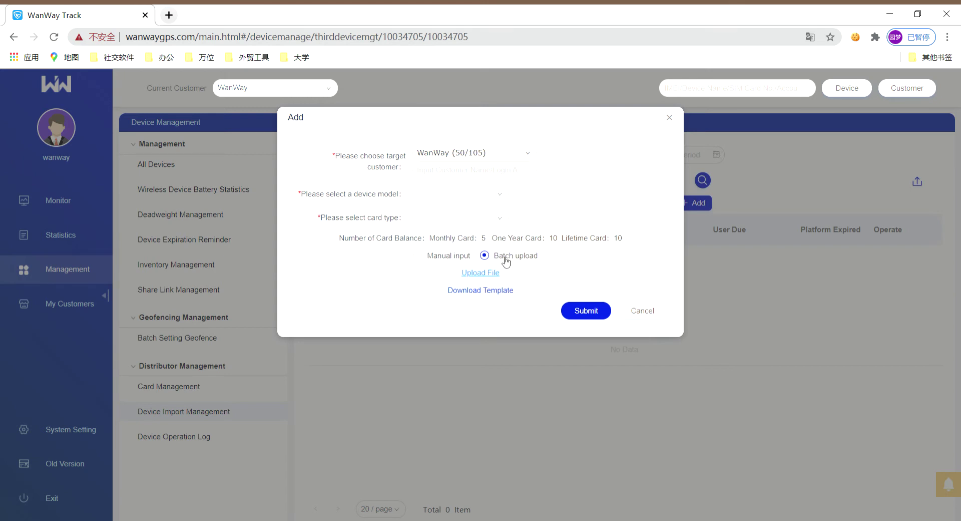
pyautogui.click(417, 255)
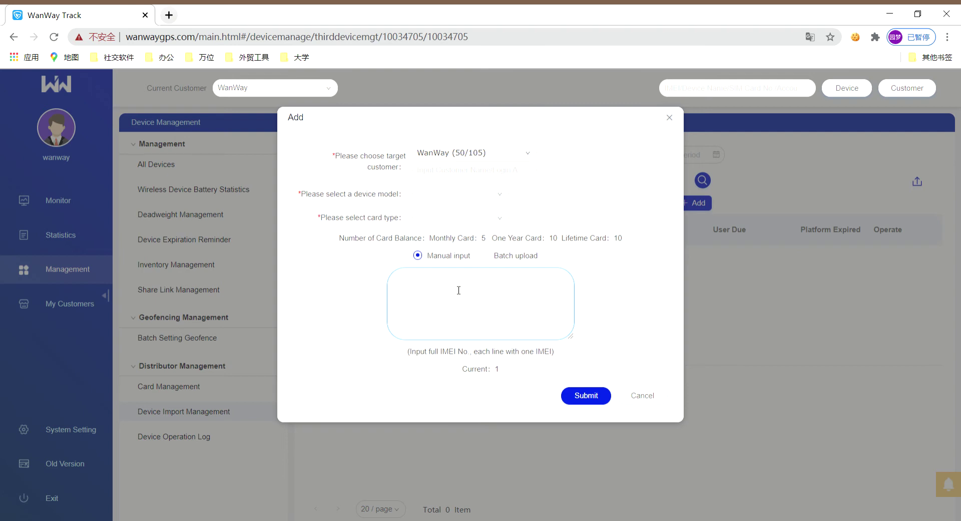
pyautogui.click(485, 256)
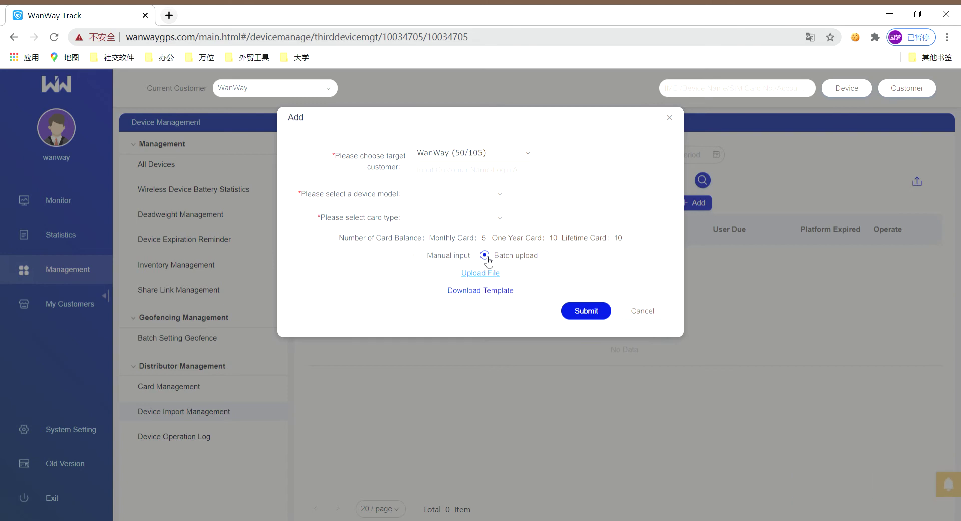
# Set target customer 123 Company, device model GM09 and card type Monthly Card
pyautogui.click(529, 156)
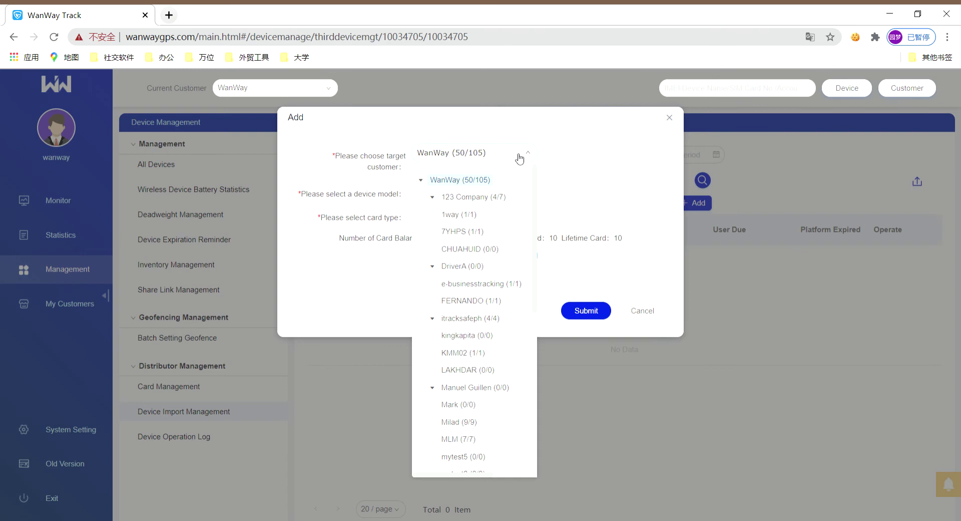
pyautogui.click(505, 131)
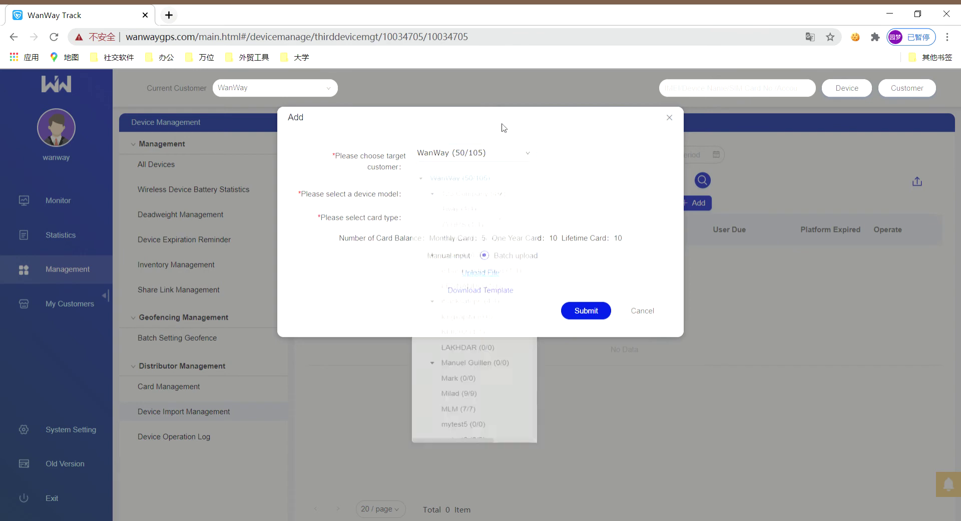
pyautogui.click(515, 156)
pyautogui.click(476, 199)
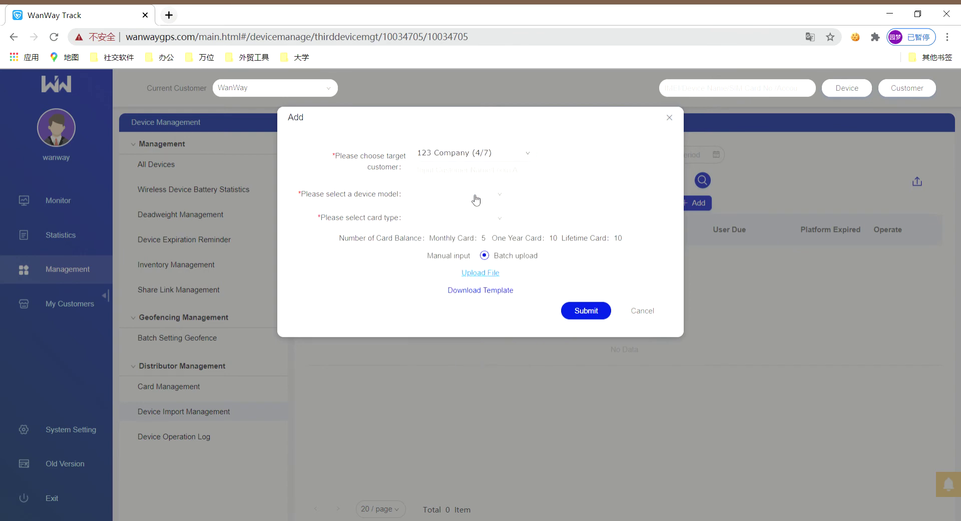
pyautogui.click(446, 194)
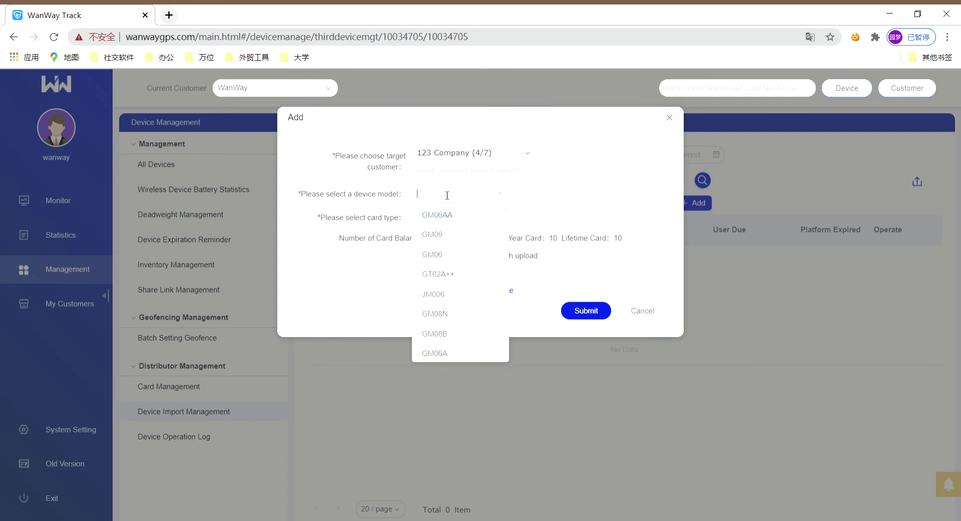
pyautogui.click(448, 236)
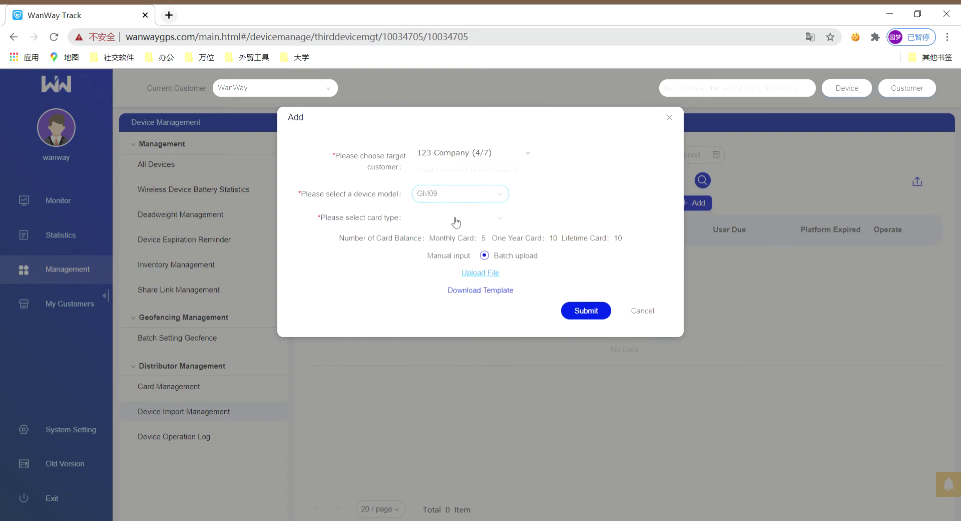
pyautogui.click(455, 217)
pyautogui.click(453, 237)
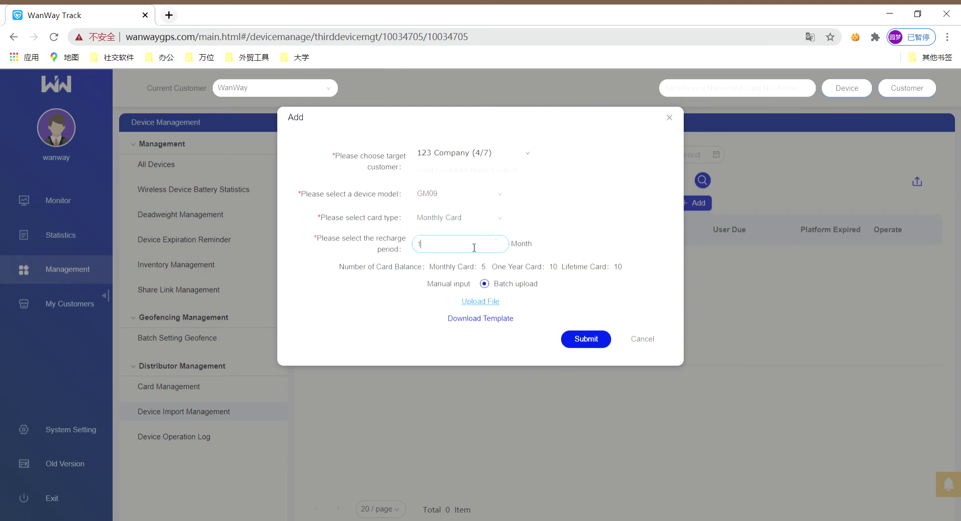
pyautogui.moveTo(432, 286); pyautogui.dragTo(418, 290)
pyautogui.click(436, 307)
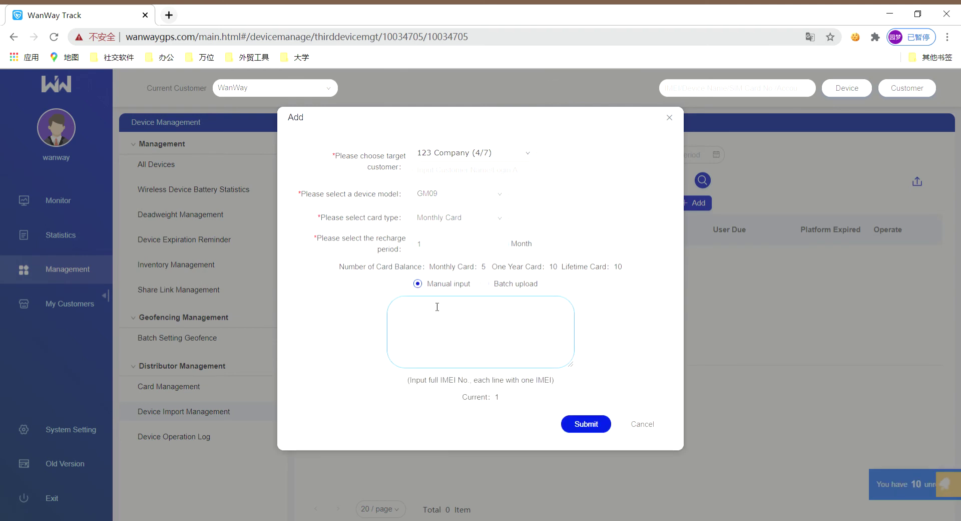
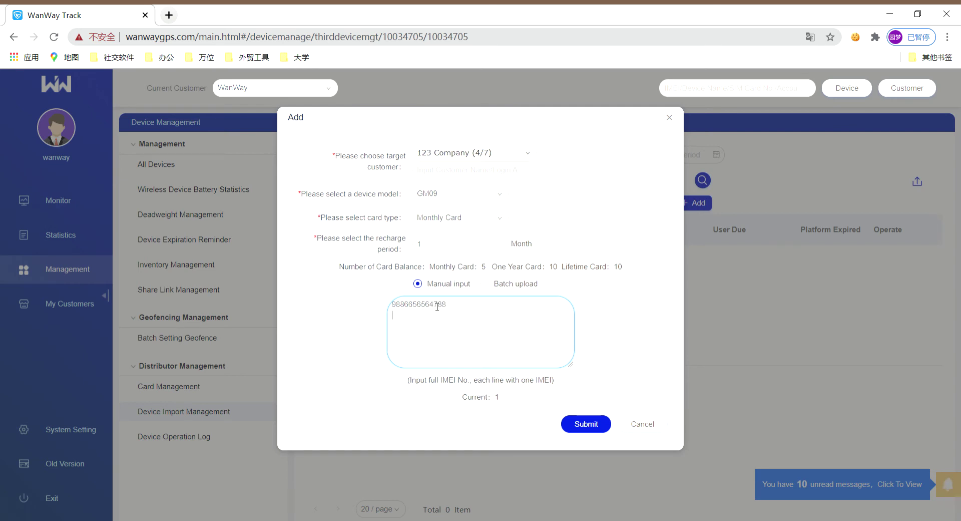
pyautogui.press('Return')
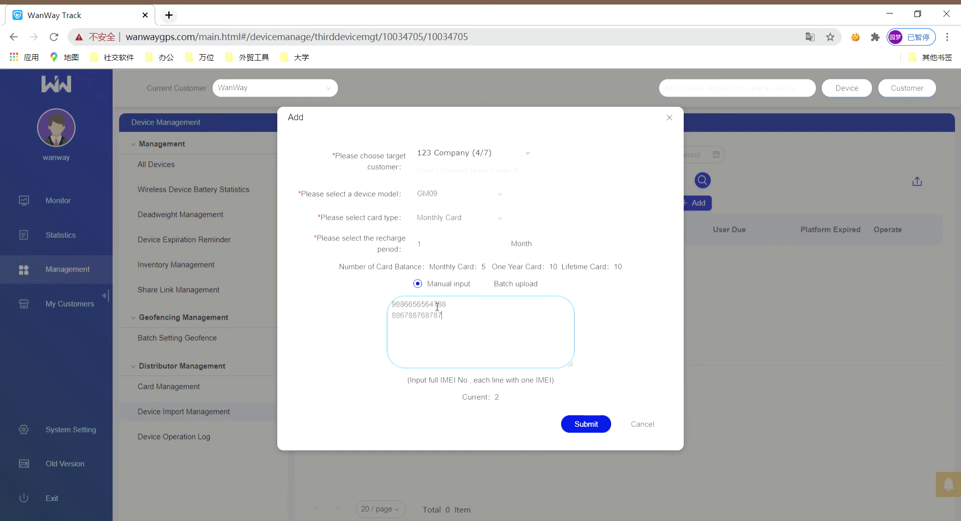
pyautogui.press('BackSpace')
pyautogui.click(586, 424)
# Lengthen both IMEIs to 15 digits after the error and resubmit the import
pyautogui.click(479, 304)
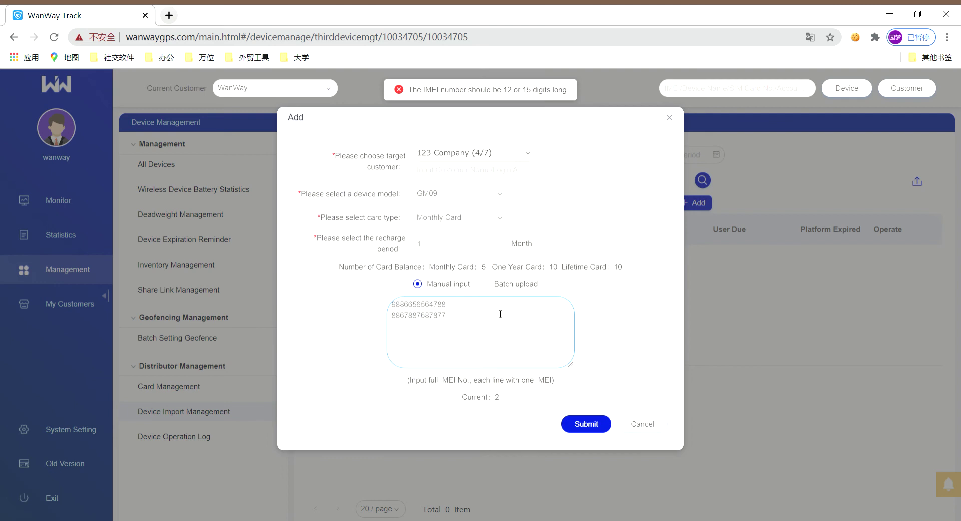
pyautogui.write('8')
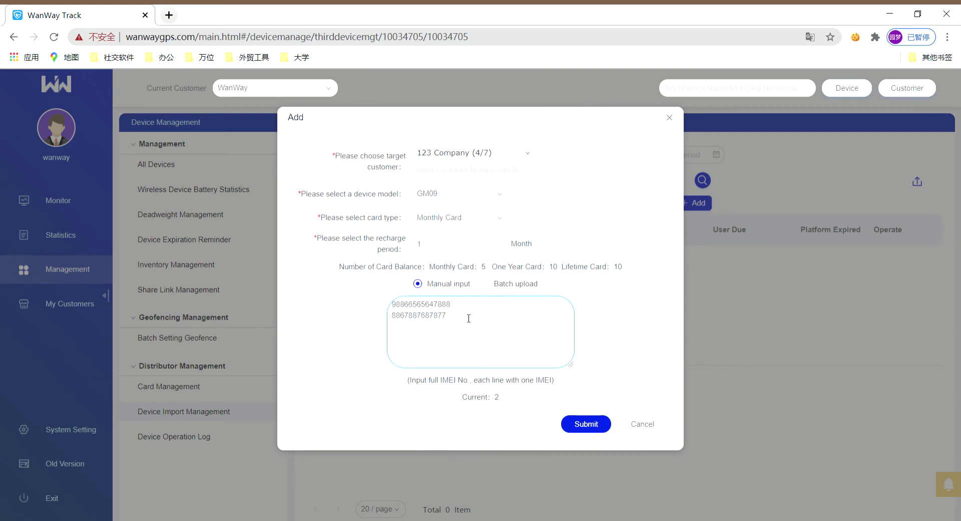
pyautogui.click(468, 316)
pyautogui.write('87')
pyautogui.click(459, 306)
pyautogui.write('8')
pyautogui.click(599, 425)
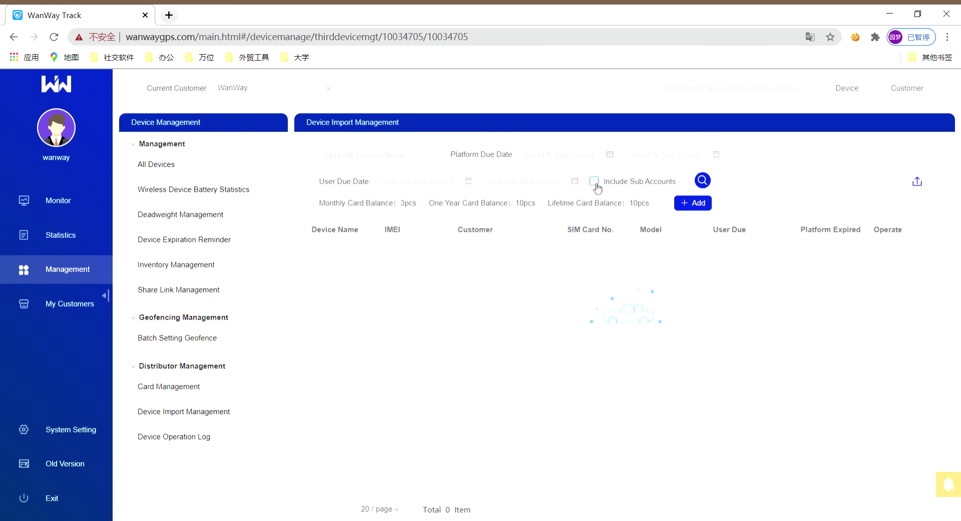
# Check Include Sub Accounts and search to list the six GM09 devices under 123company
pyautogui.click(596, 183)
pyautogui.click(706, 184)
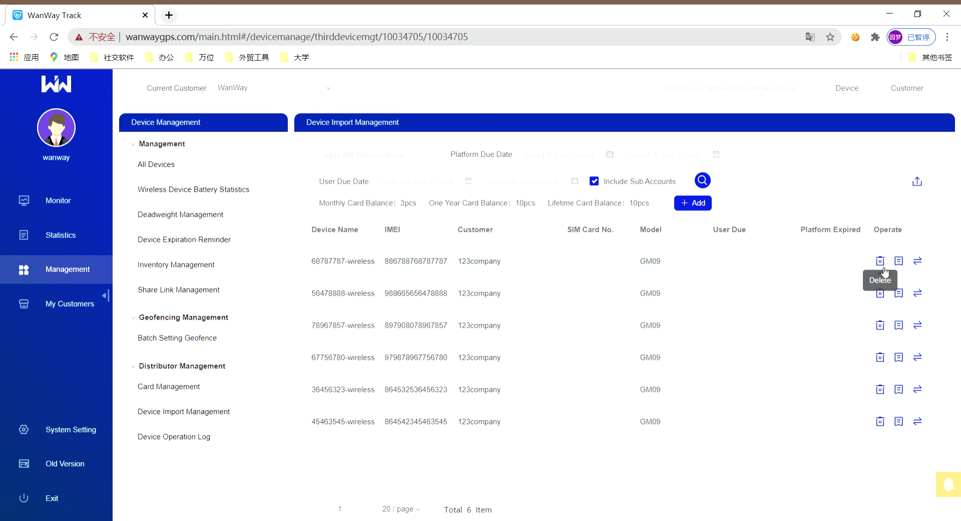
pyautogui.click(897, 261)
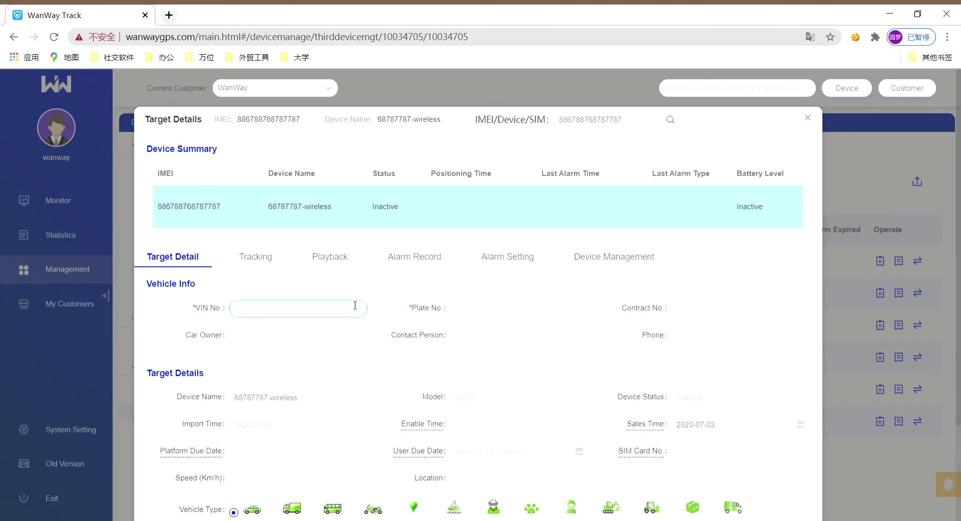
pyautogui.scroll(-2, 355, 305)
pyautogui.scroll(2, 351, 303)
pyautogui.scroll(-2, 352, 302)
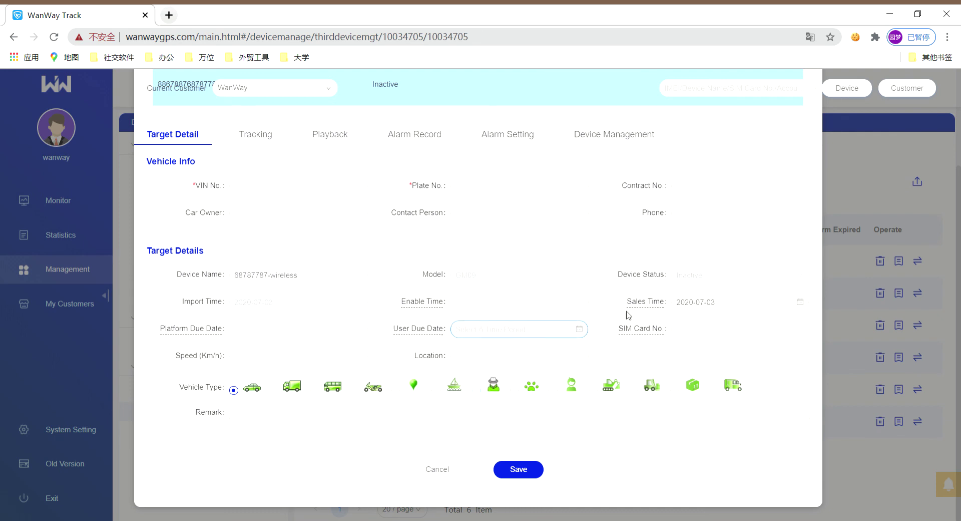
pyautogui.click(452, 476)
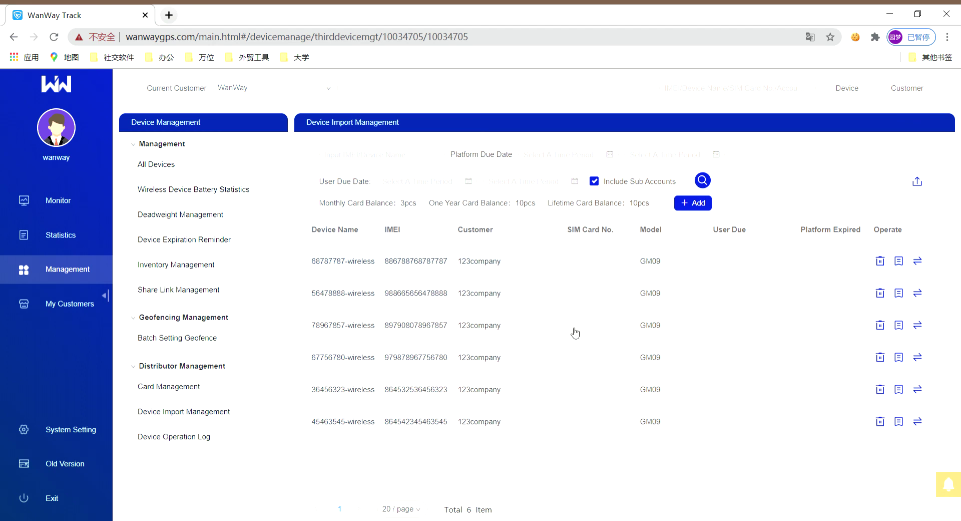
# Open the Device Operation Log and browse Transfer, Import and Remove logs, ending on Transfer Log
pyautogui.click(209, 438)
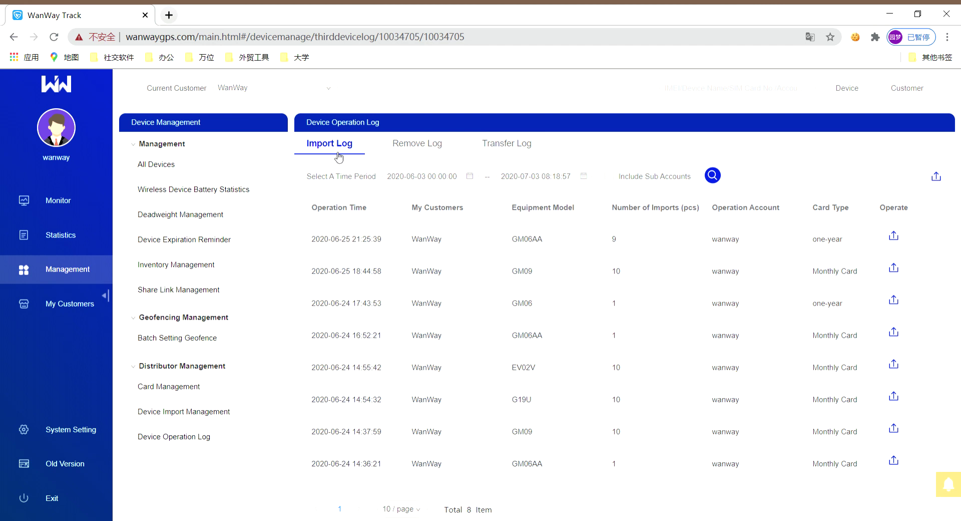
pyautogui.click(521, 155)
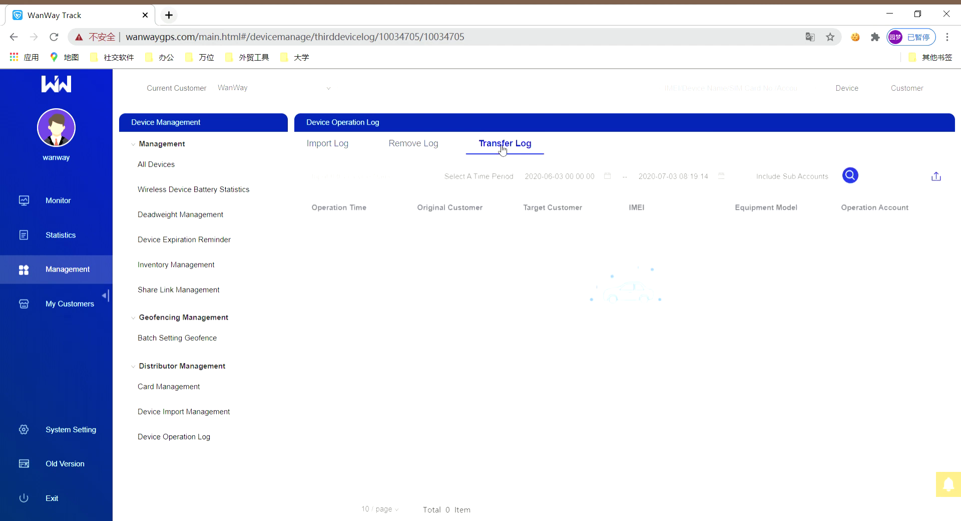
pyautogui.click(340, 147)
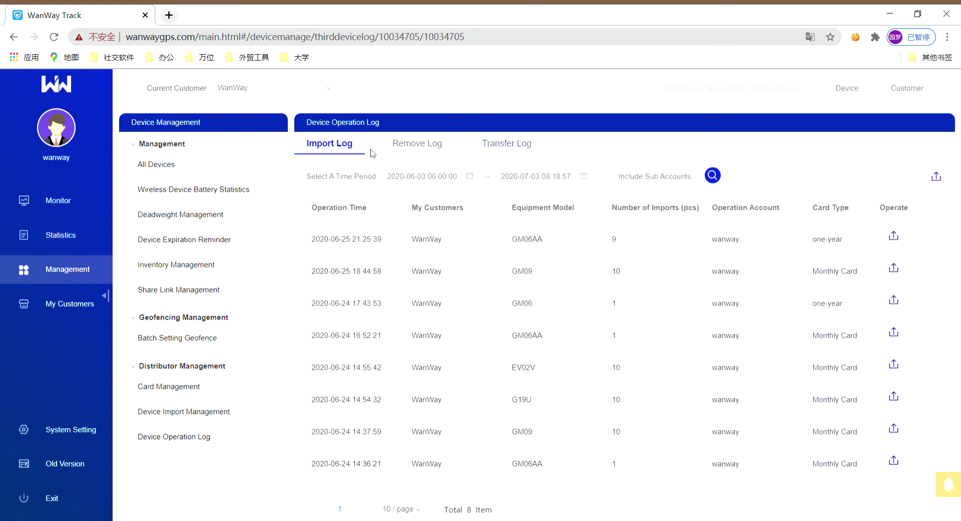
pyautogui.click(435, 145)
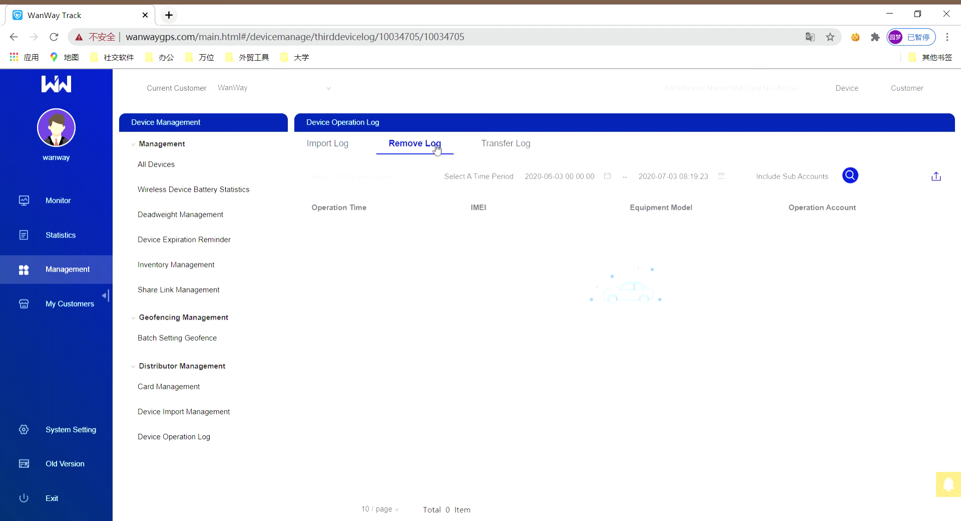
pyautogui.click(537, 158)
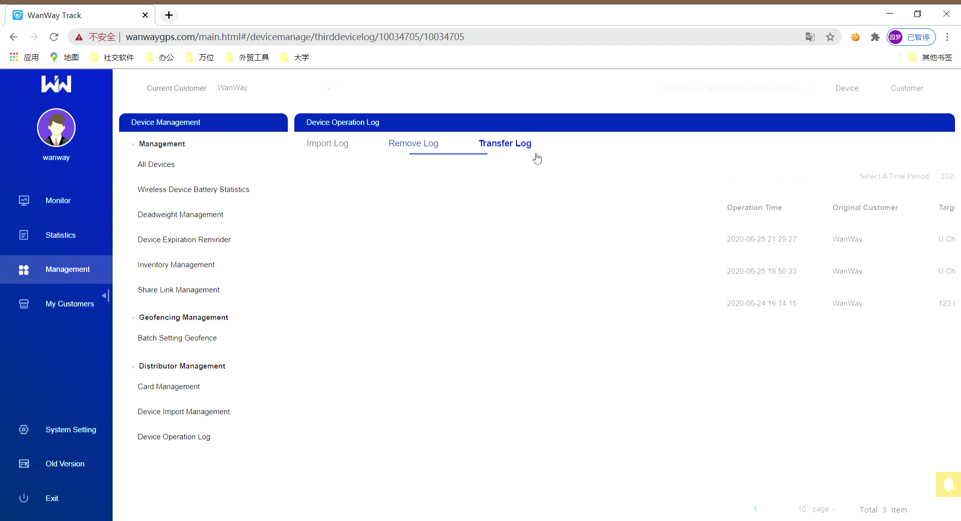